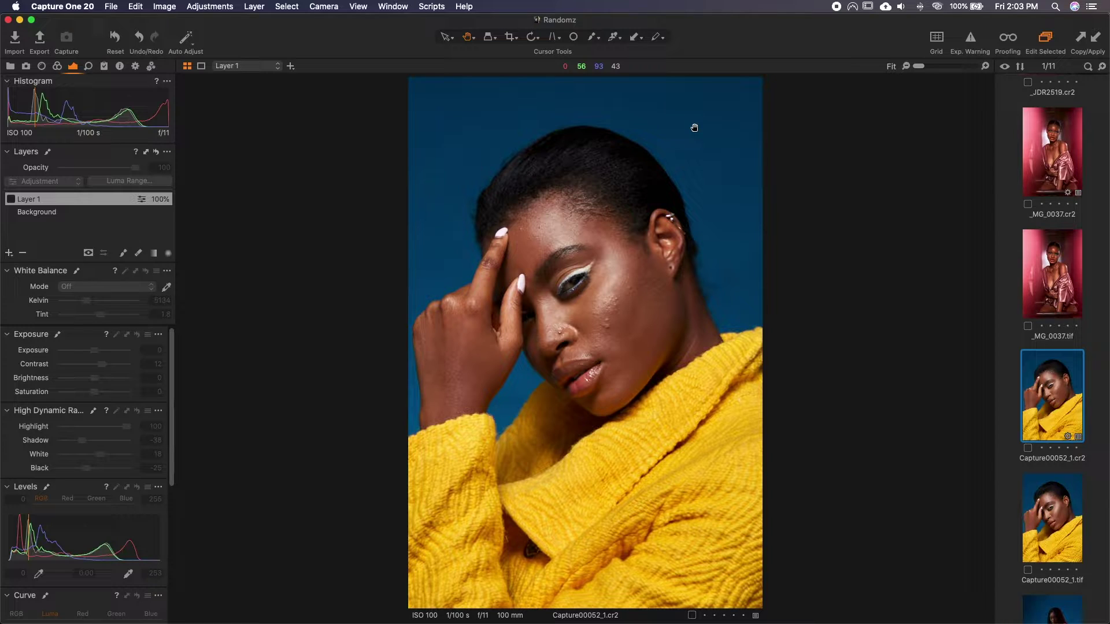
# Open the Color Editor in its Advanced mode for the portrait.
pyautogui.click(58, 67)
pyautogui.scroll(-10, 80, 366)
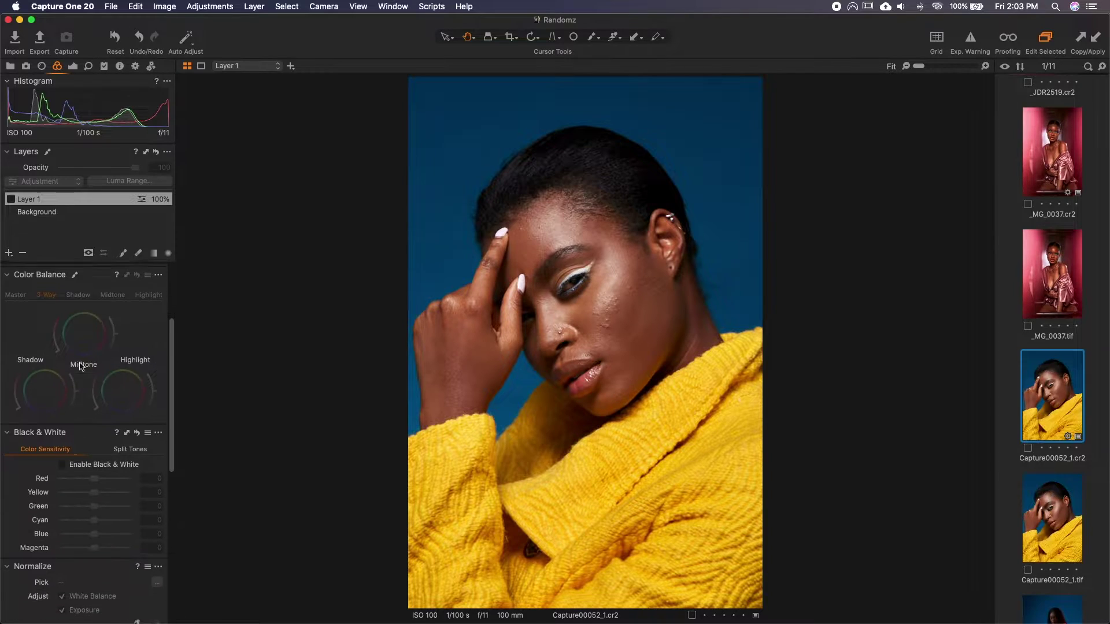
pyautogui.scroll(-6, 79, 366)
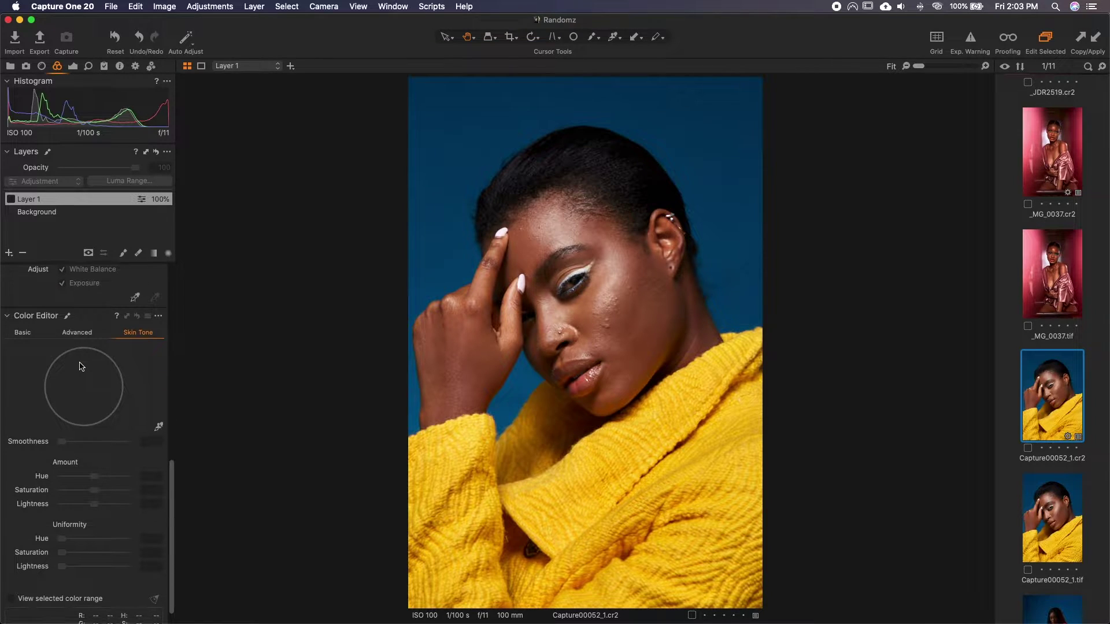
pyautogui.click(77, 332)
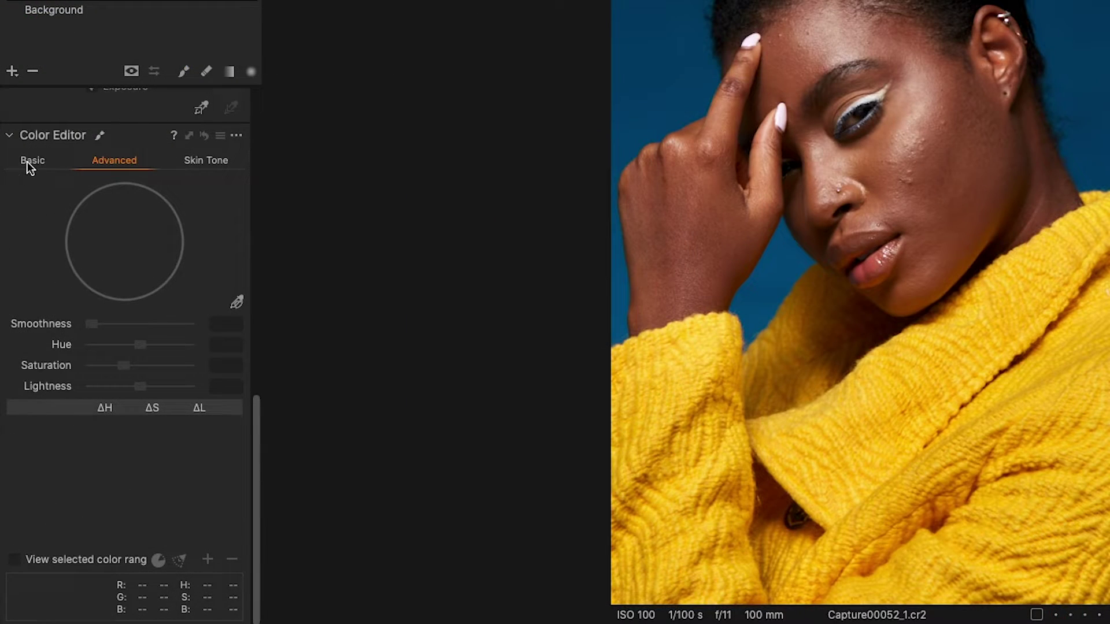
pyautogui.click(20, 314)
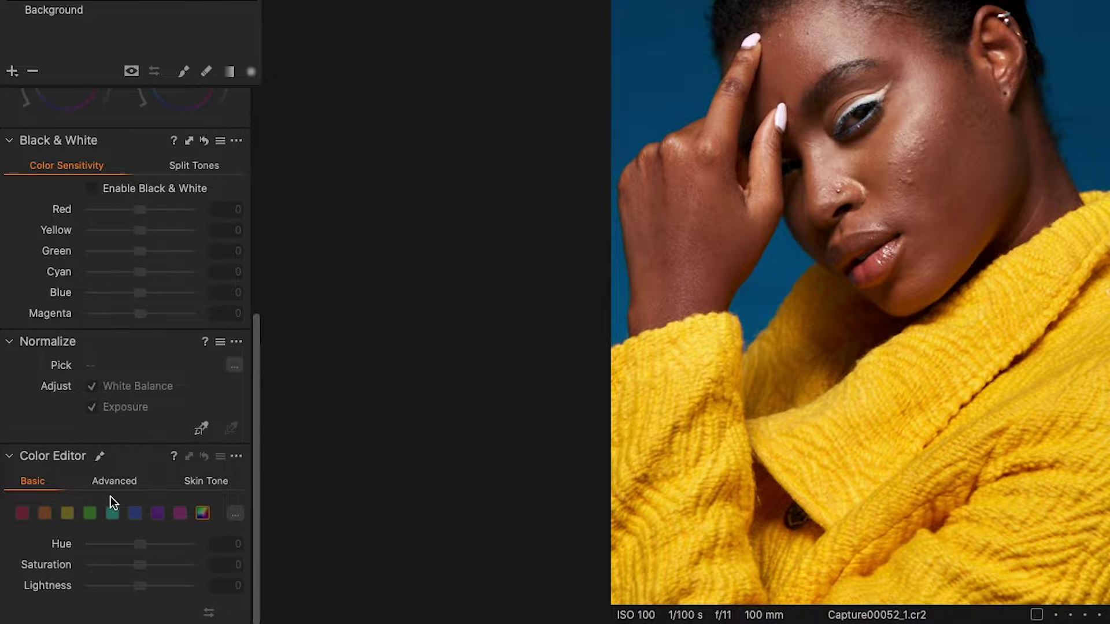
pyautogui.click(122, 481)
pyautogui.scroll(-5, 129, 483)
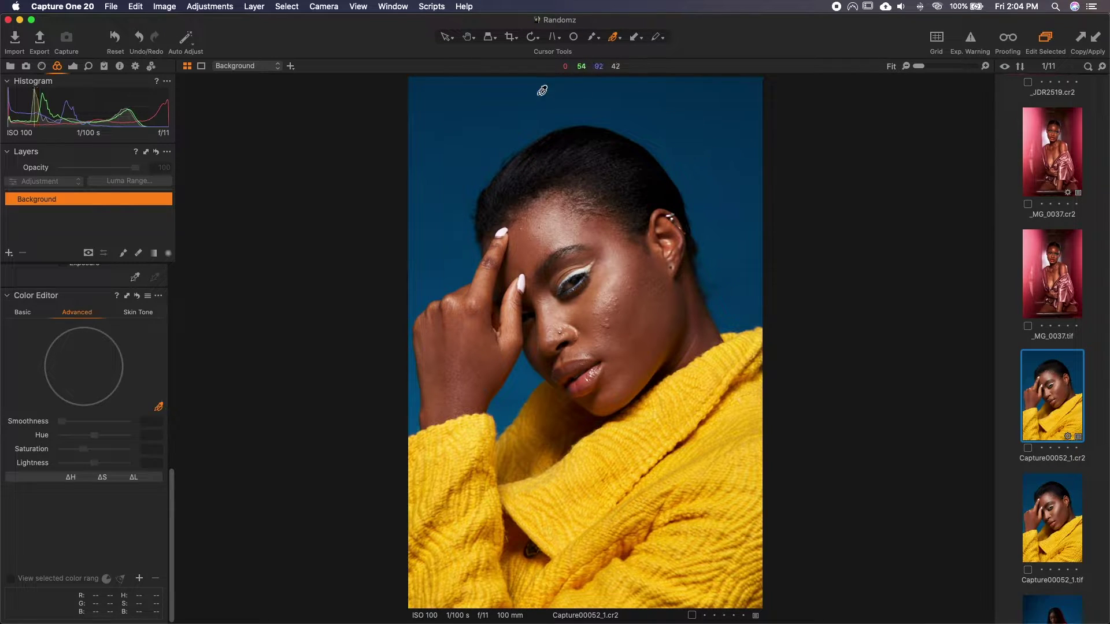
# Sample the blue backdrop beside the subject's head as a color range and briefly preview the selected range.
pyautogui.click(700, 144)
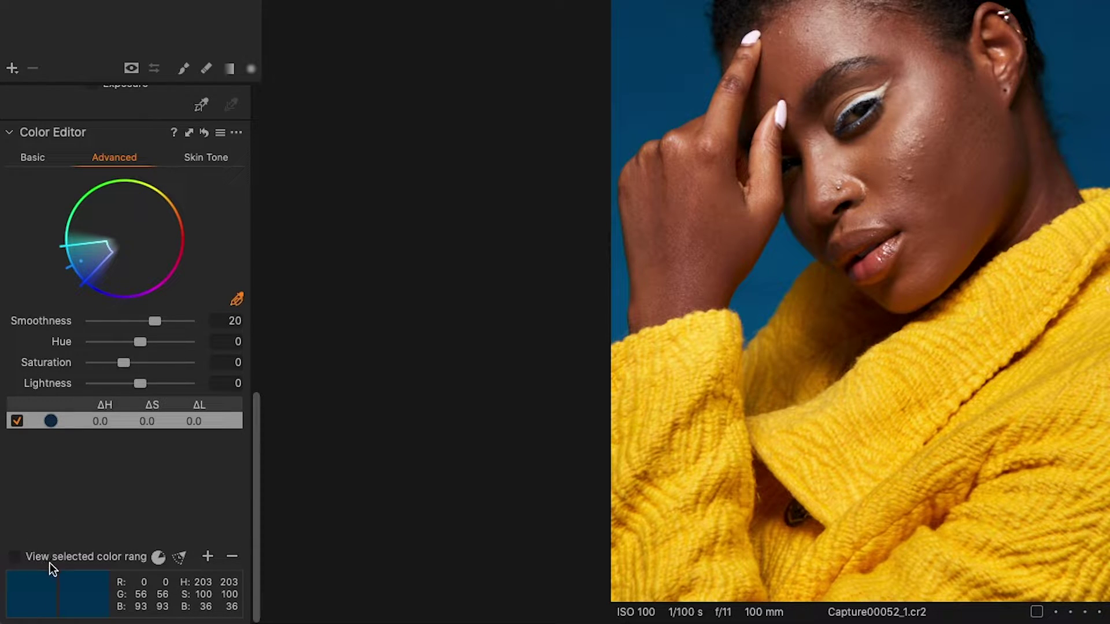
pyautogui.click(15, 558)
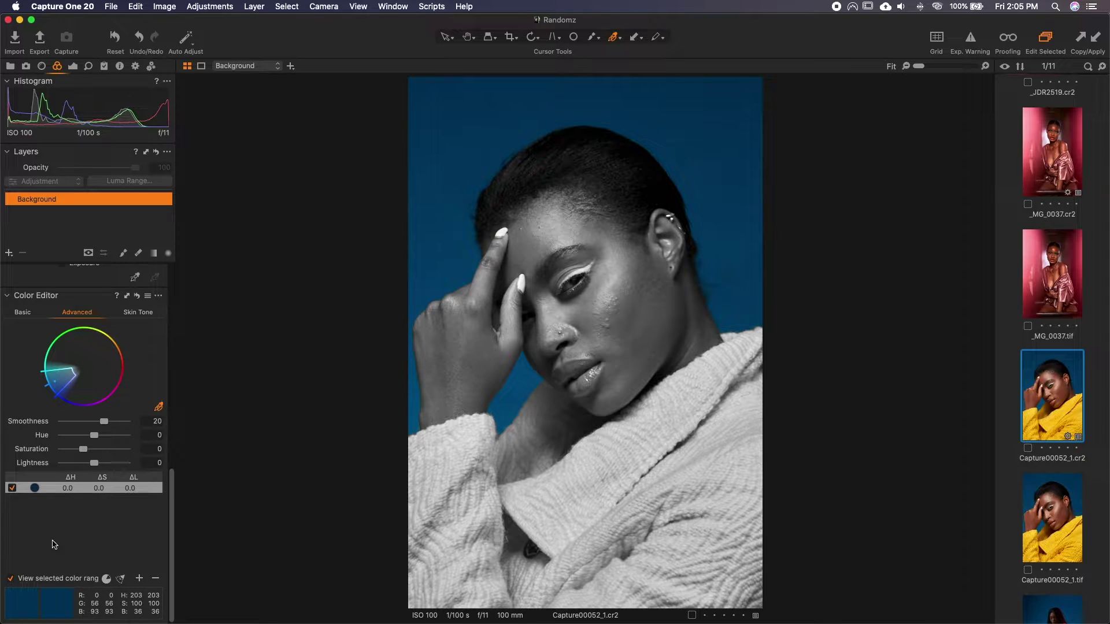
pyautogui.click(11, 579)
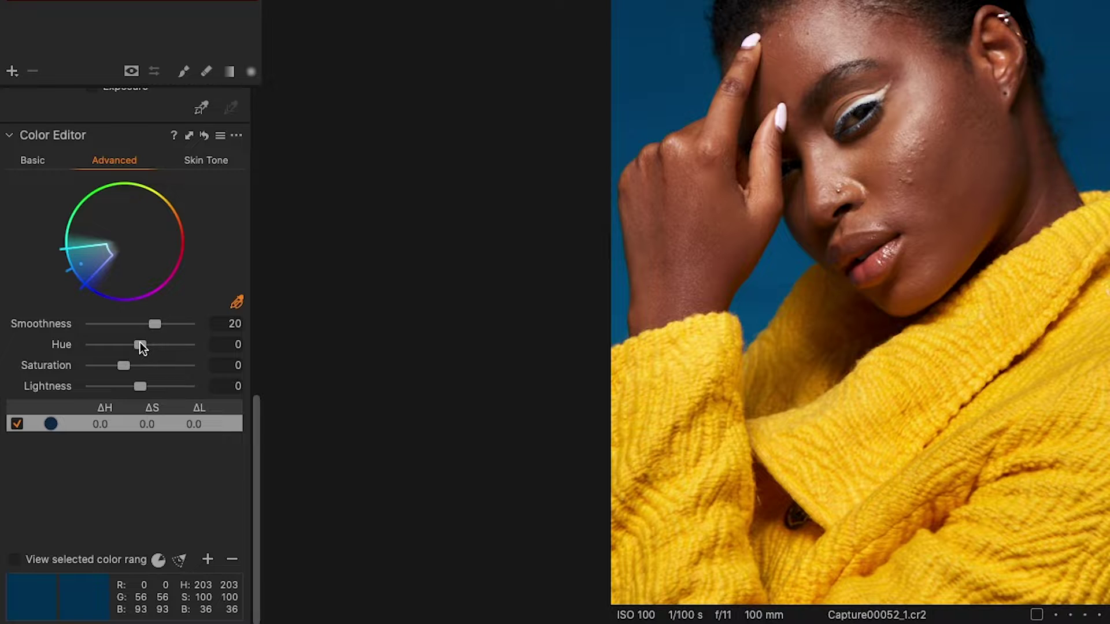
# Try the backdrop range's hue at both extremes and set it to 30.
pyautogui.moveTo(140, 344); pyautogui.dragTo(229, 353)
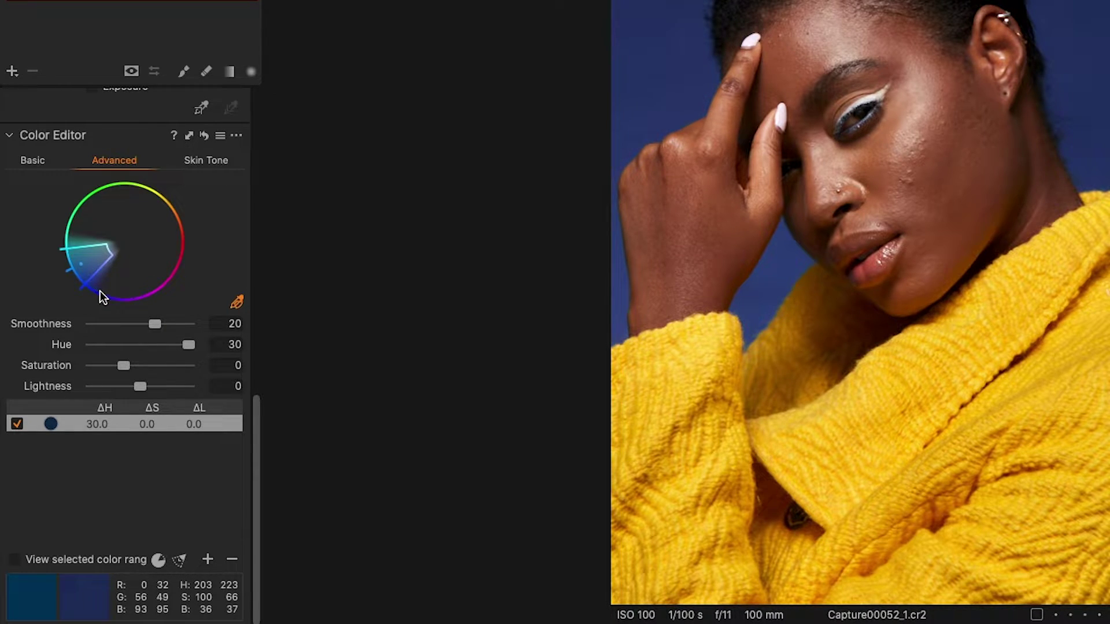
pyautogui.moveTo(189, 347); pyautogui.dragTo(71, 344)
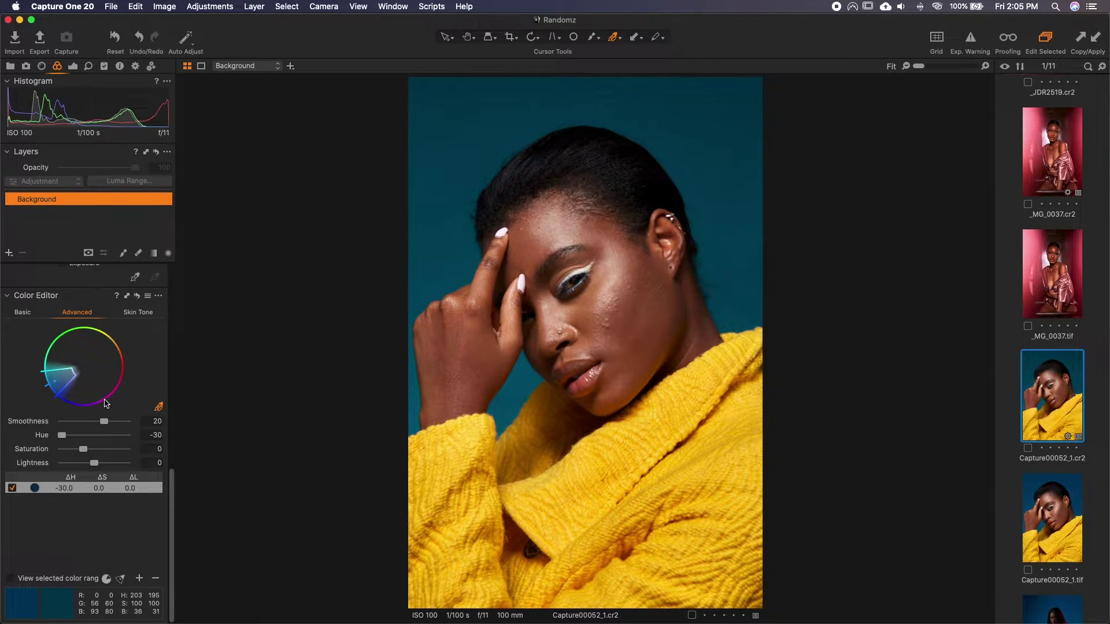
pyautogui.moveTo(62, 435); pyautogui.dragTo(161, 437)
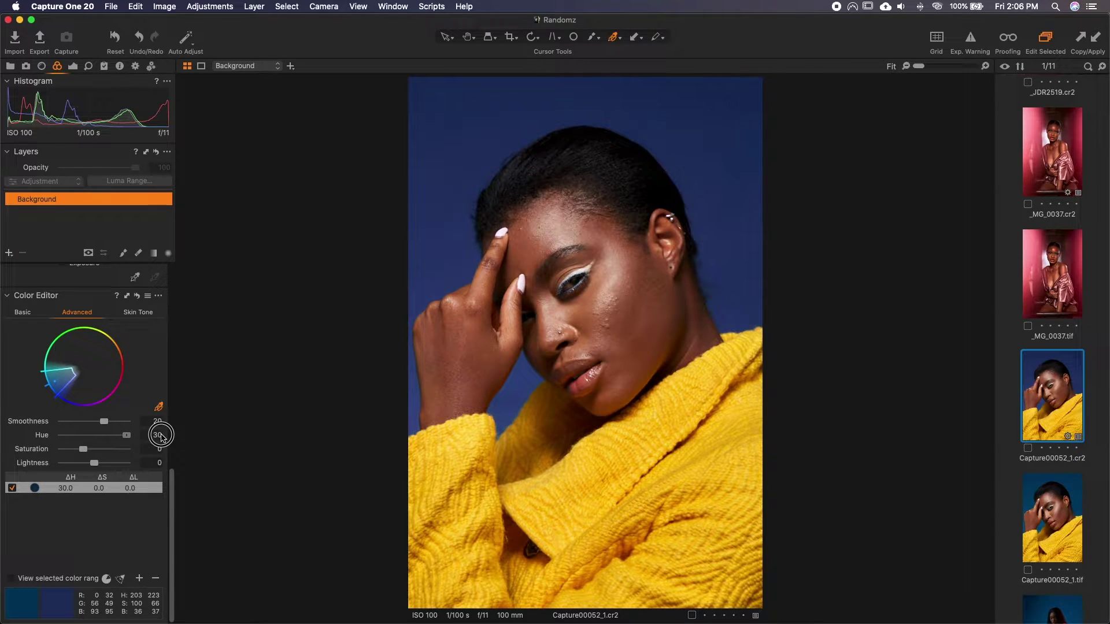
pyautogui.click(128, 436)
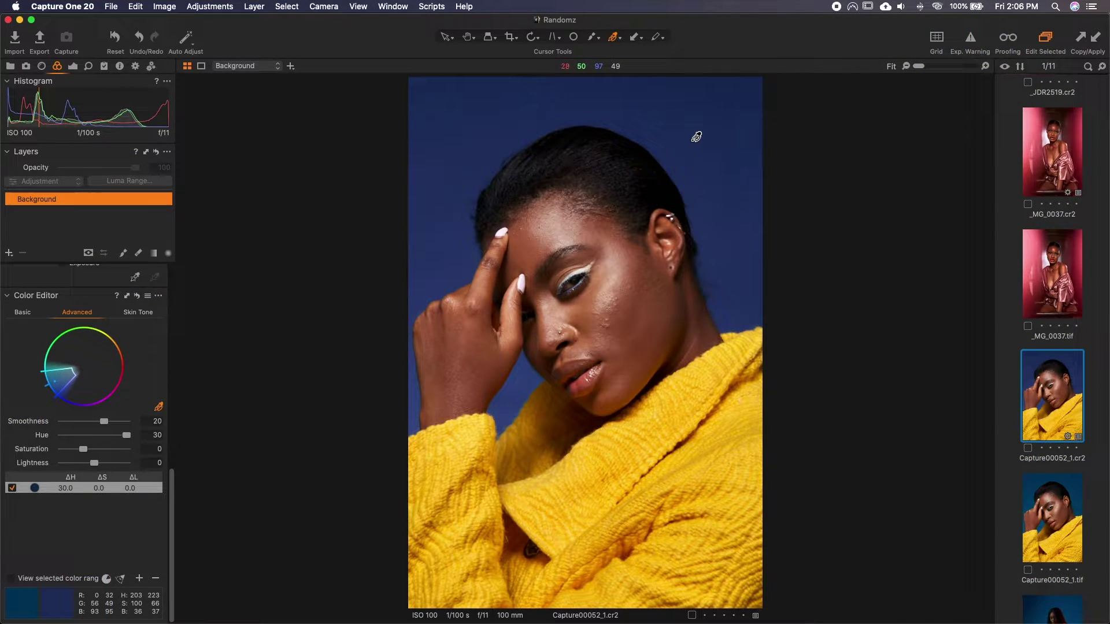
# Sample the recolored backdrop twice more, setting the hue of each new color range to 30.
pyautogui.click(696, 136)
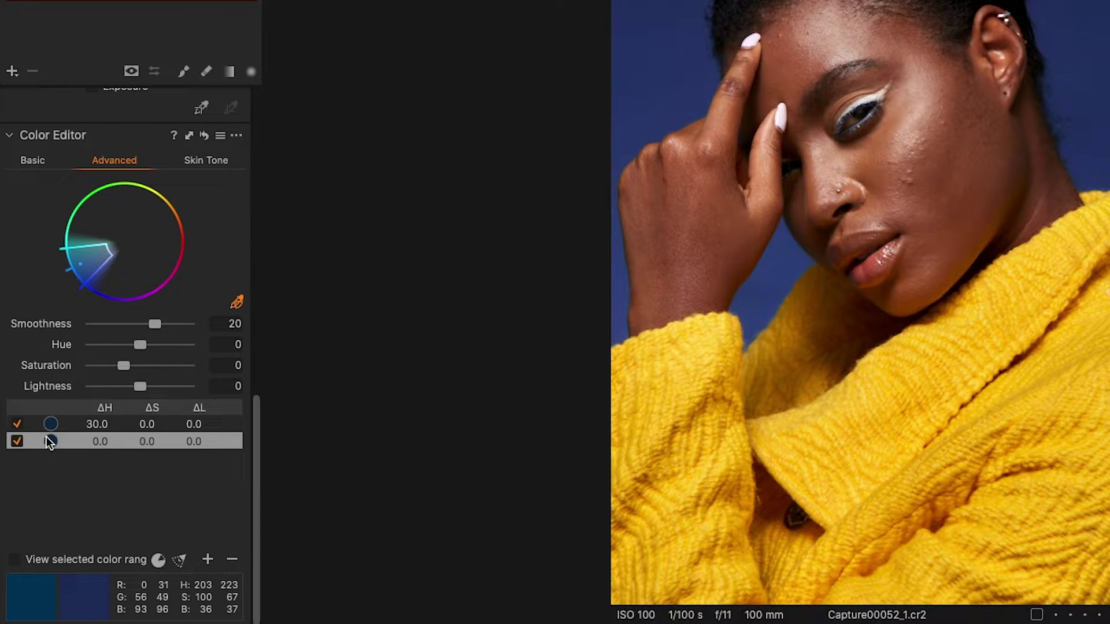
pyautogui.moveTo(138, 342); pyautogui.dragTo(238, 342)
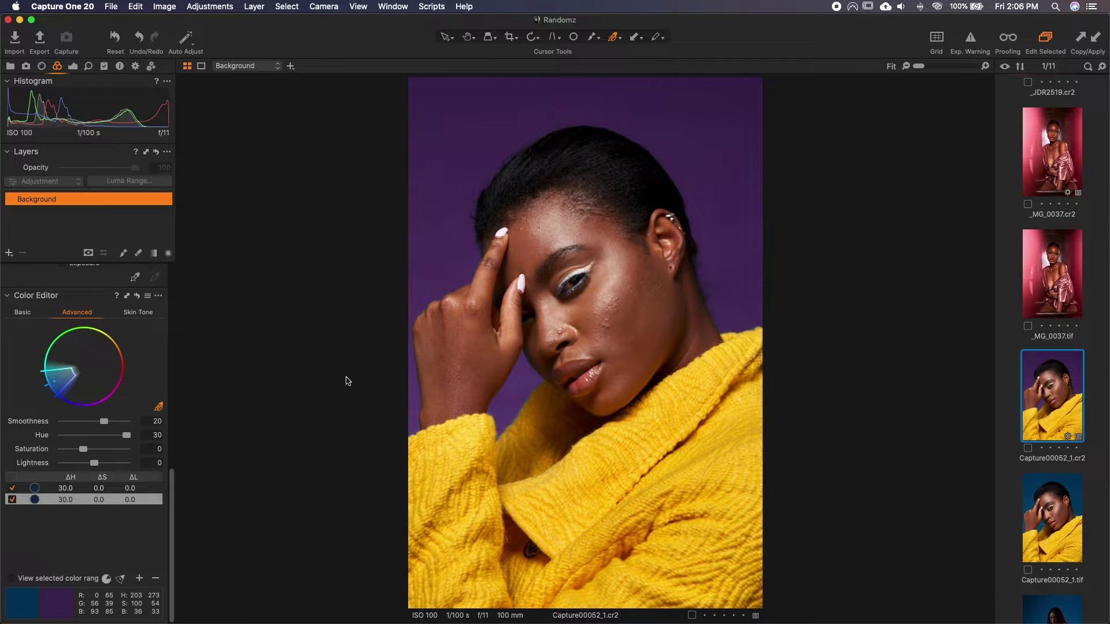
pyautogui.click(709, 139)
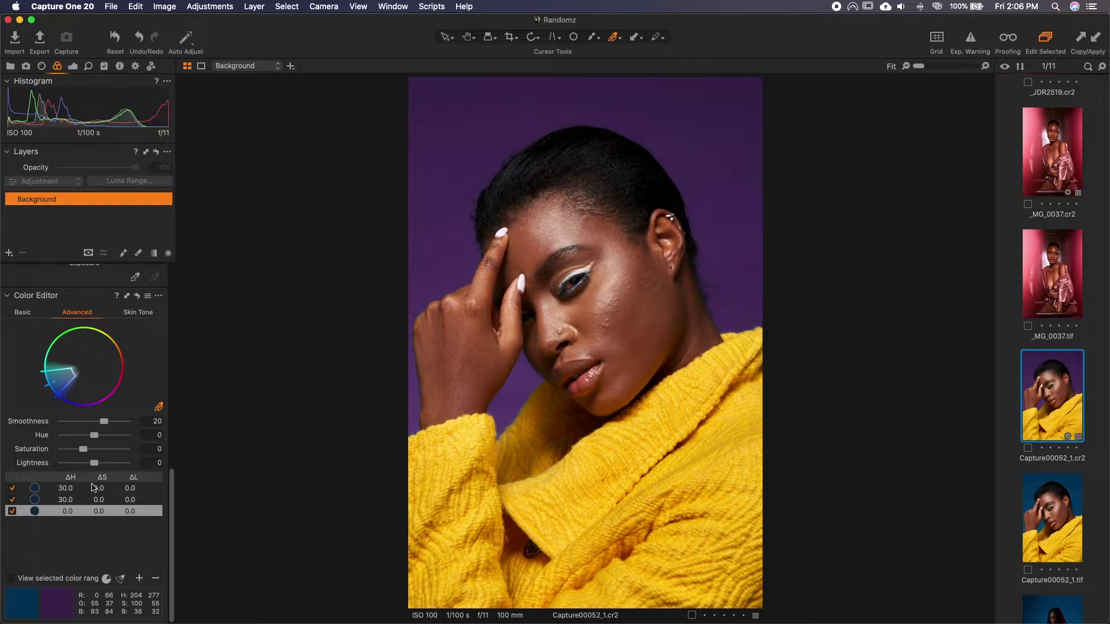
pyautogui.moveTo(94, 435); pyautogui.dragTo(177, 436)
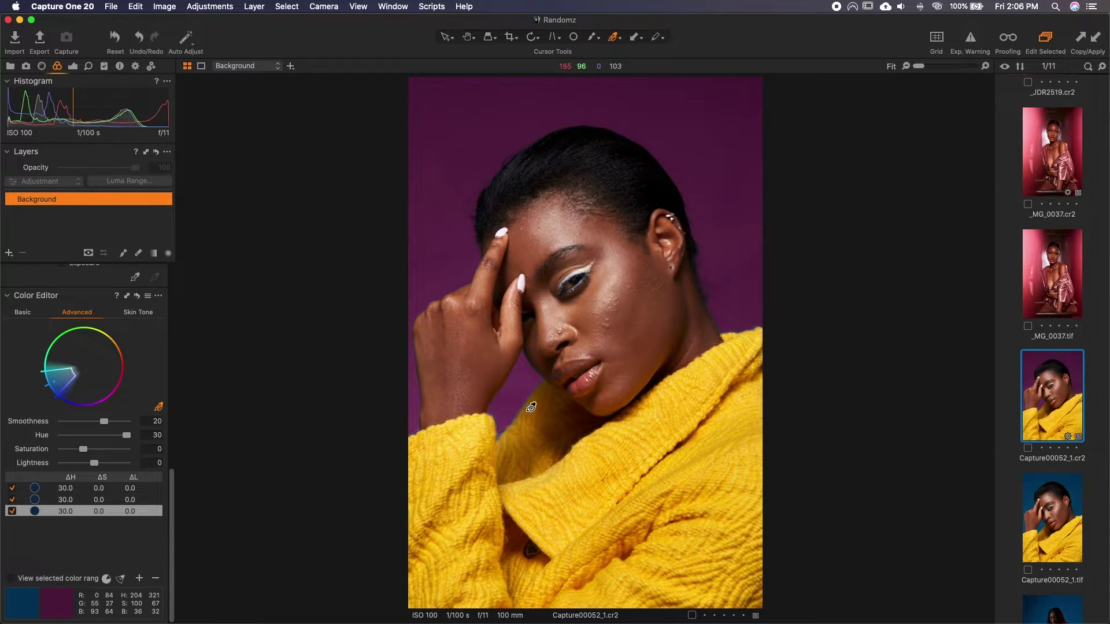
# Widen the backdrop color ranges toward green, from the third to the first, to catch the fringes around the coat and hand.
pyautogui.scroll(3, 532, 413)
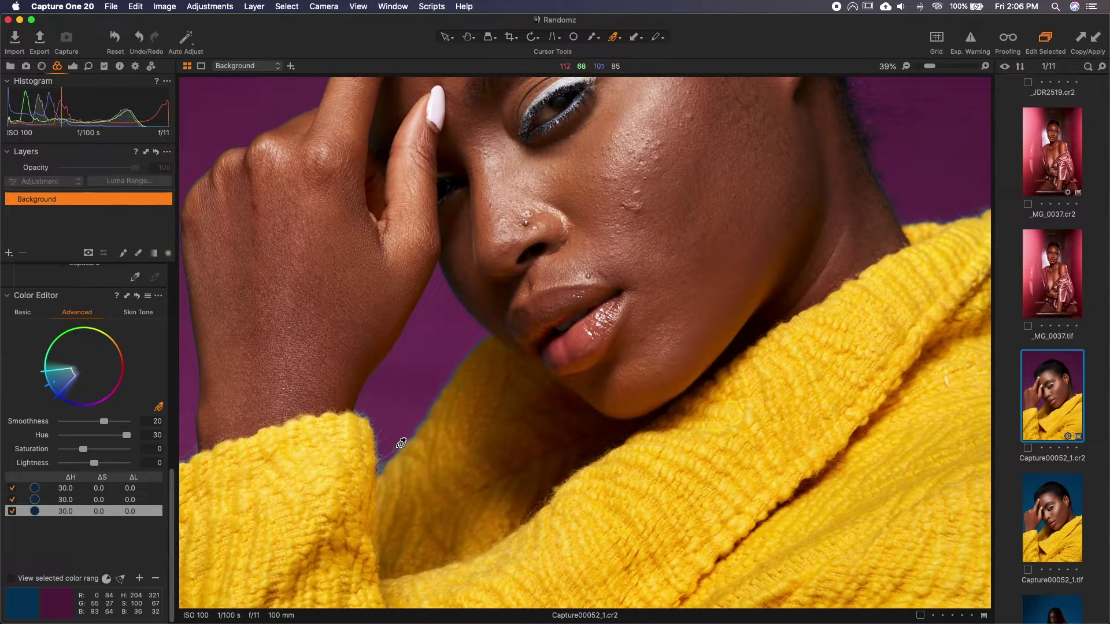
pyautogui.scroll(-3, 432, 417)
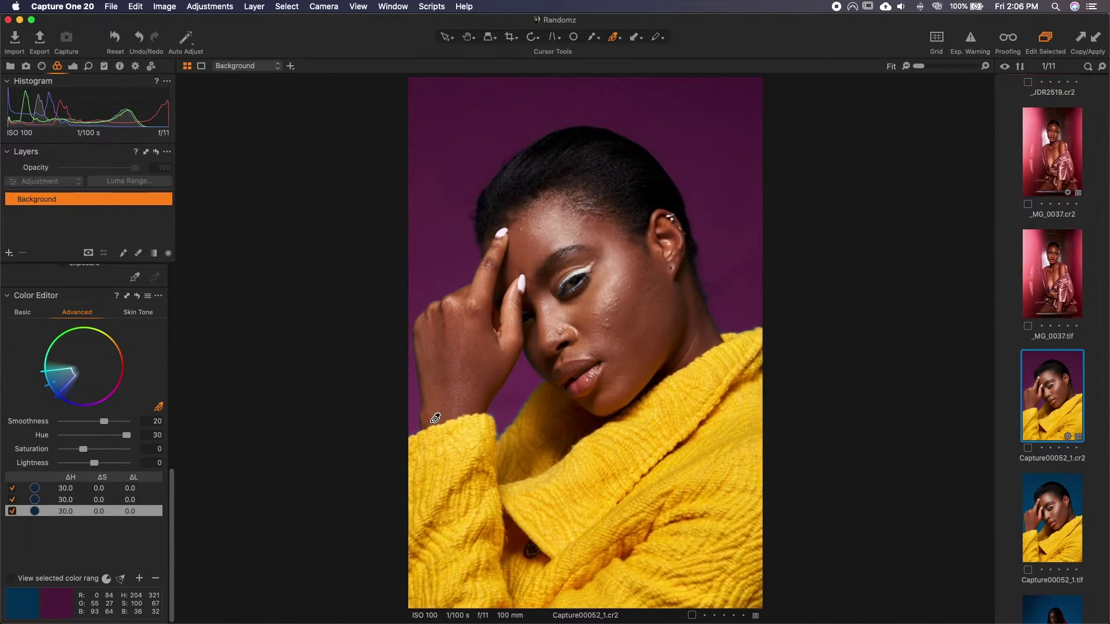
pyautogui.scroll(2, 433, 417)
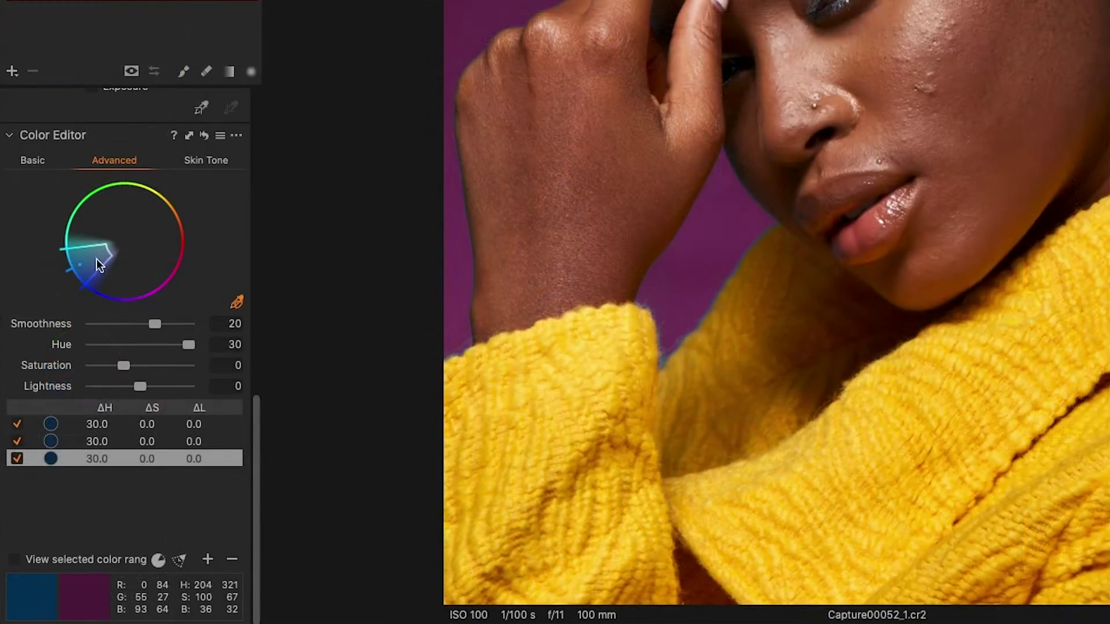
pyautogui.click(59, 369)
pyautogui.moveTo(88, 246)
pyautogui.mouseDown()
pyautogui.moveTo(90, 237)
pyautogui.moveTo(89, 252)
pyautogui.mouseUp()
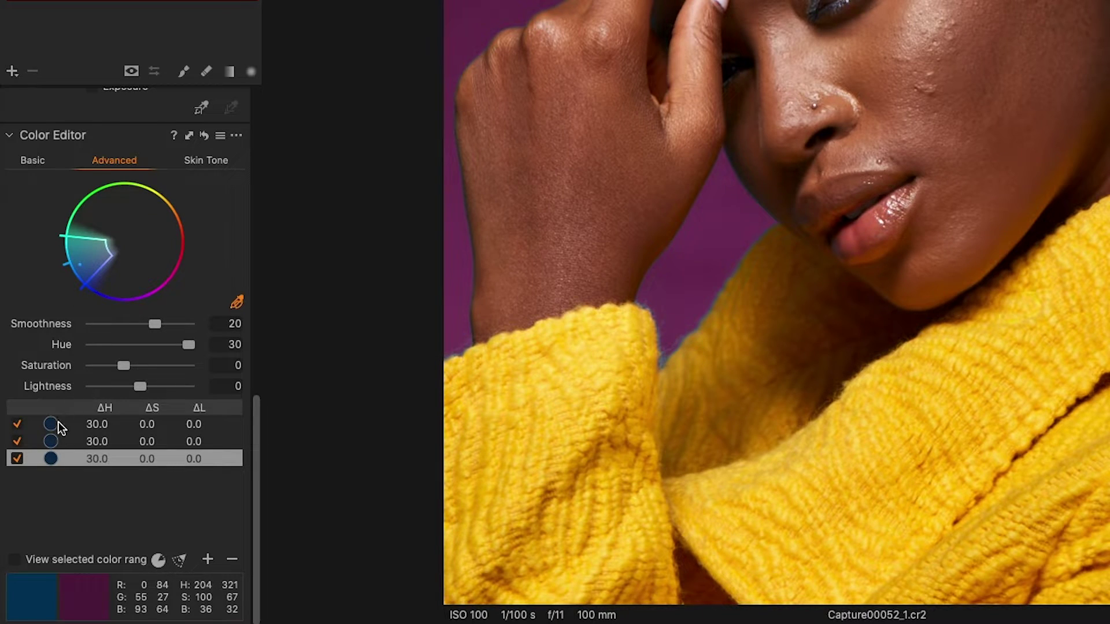
pyautogui.click(52, 442)
pyautogui.moveTo(79, 247); pyautogui.dragTo(80, 230)
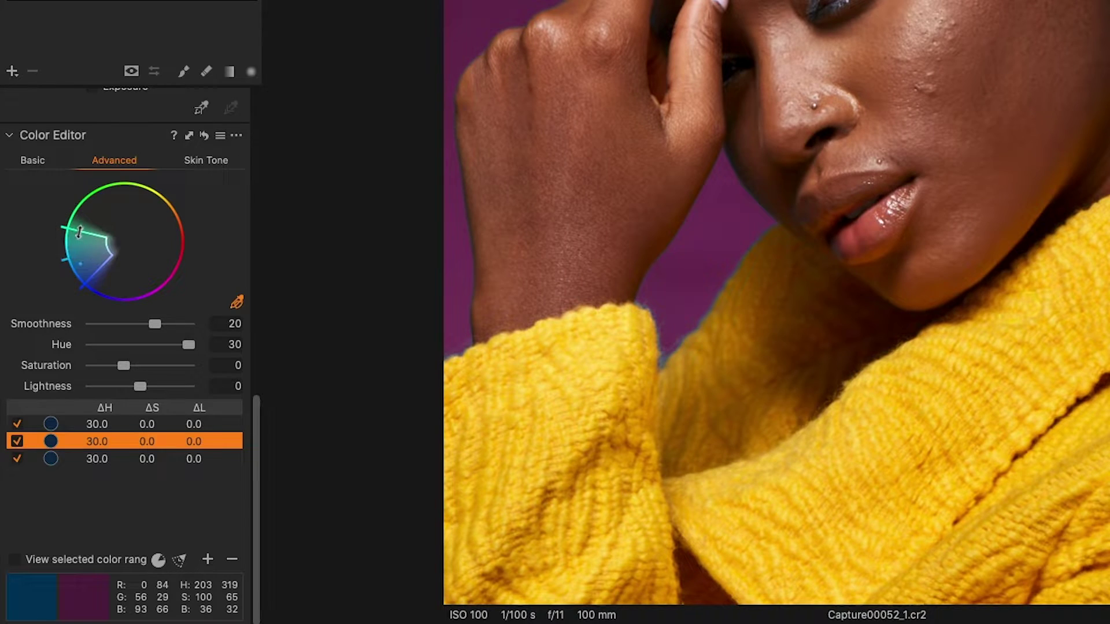
pyautogui.click(51, 424)
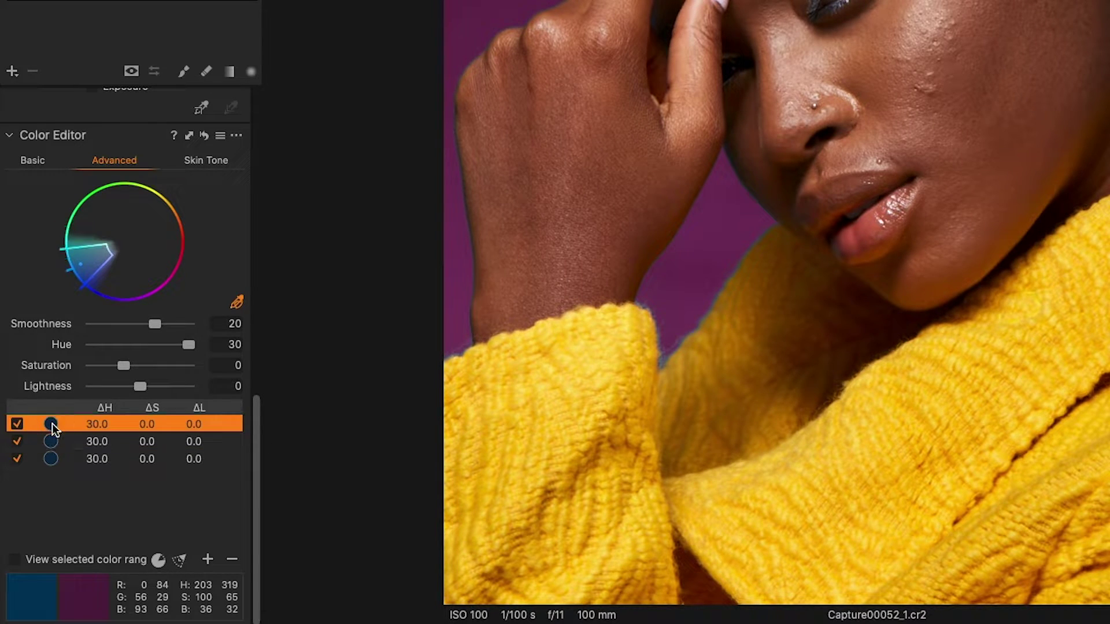
pyautogui.moveTo(83, 248); pyautogui.dragTo(86, 241)
pyautogui.moveTo(97, 277)
pyautogui.mouseDown()
pyautogui.moveTo(111, 295)
pyautogui.moveTo(93, 278)
pyautogui.mouseUp()
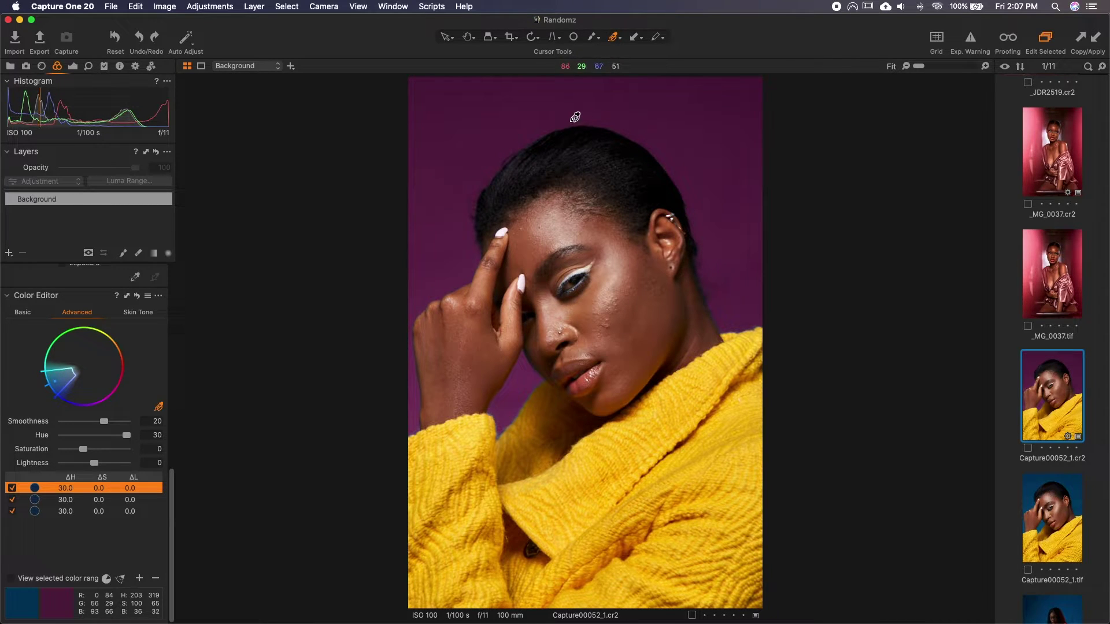
# Try a lightness of -50 on the third backdrop range and reset it.
pyautogui.click(40, 510)
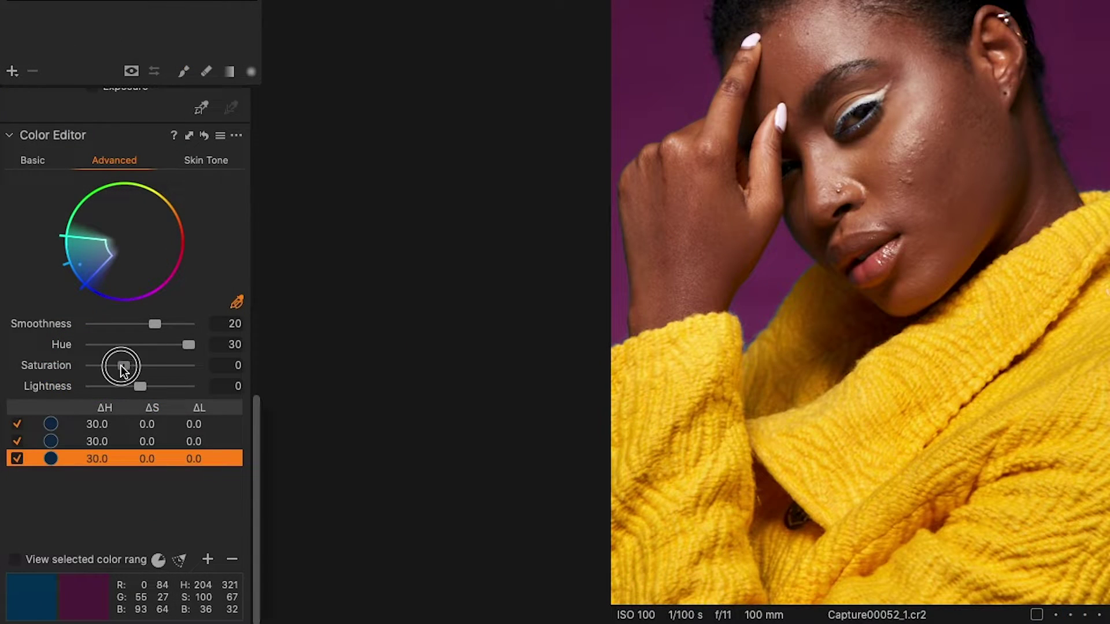
pyautogui.moveTo(120, 366)
pyautogui.mouseDown()
pyautogui.moveTo(79, 367)
pyautogui.moveTo(255, 357)
pyautogui.moveTo(123, 366)
pyautogui.moveTo(92, 384)
pyautogui.moveTo(218, 380)
pyautogui.moveTo(82, 374)
pyautogui.moveTo(116, 386)
pyautogui.mouseUp()
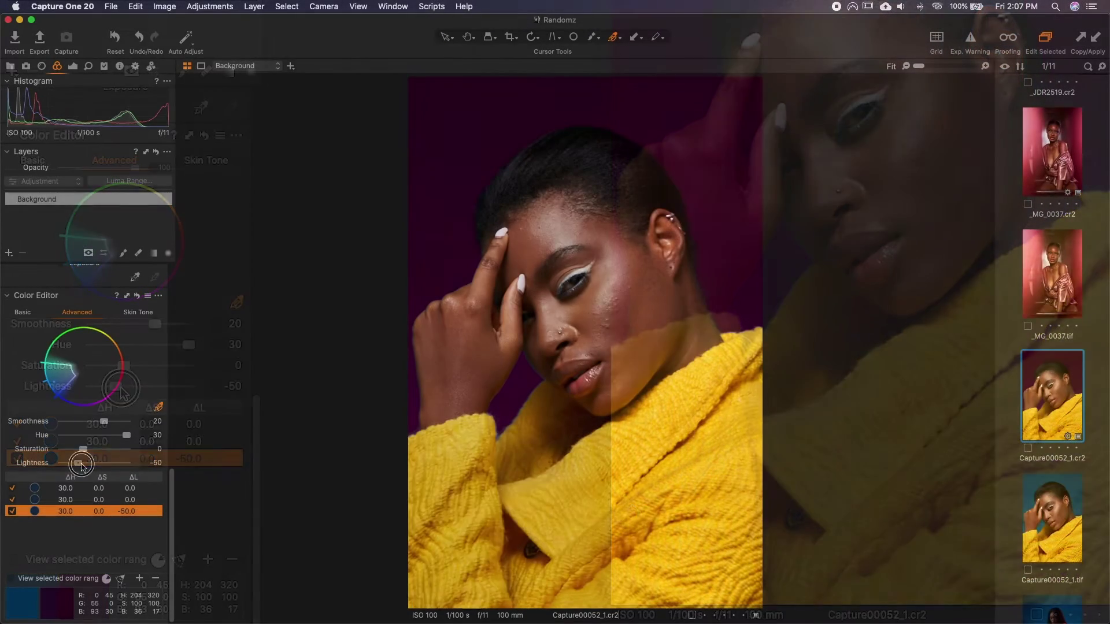
pyautogui.doubleClick(82, 463)
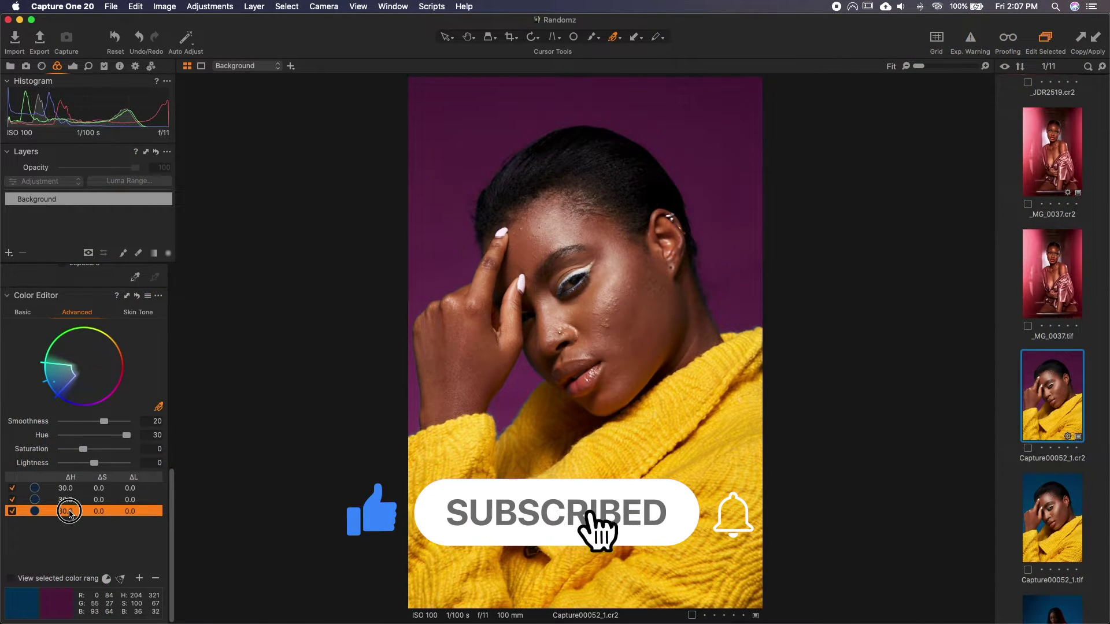
# Delete all three backdrop color ranges from the Color Editor.
pyautogui.press('BackSpace')
pyautogui.press('BackSpace')
pyautogui.press('BackSpace')
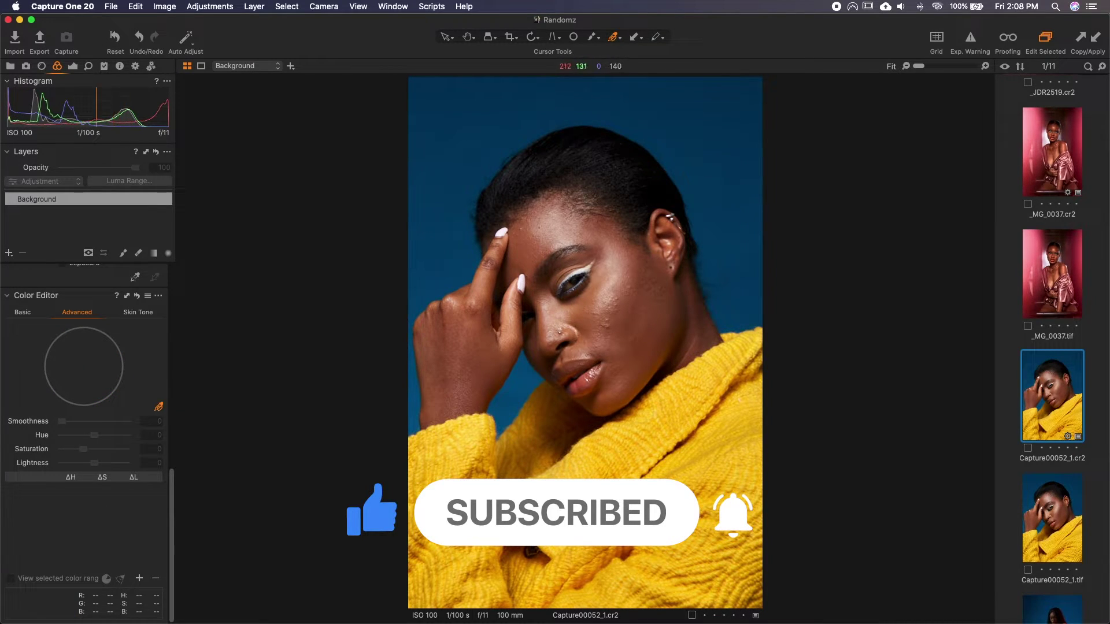
# Sample the yellow coat as a color range and, with the range preview on, extend its hue limit toward orange.
pyautogui.click(703, 473)
pyautogui.click(12, 579)
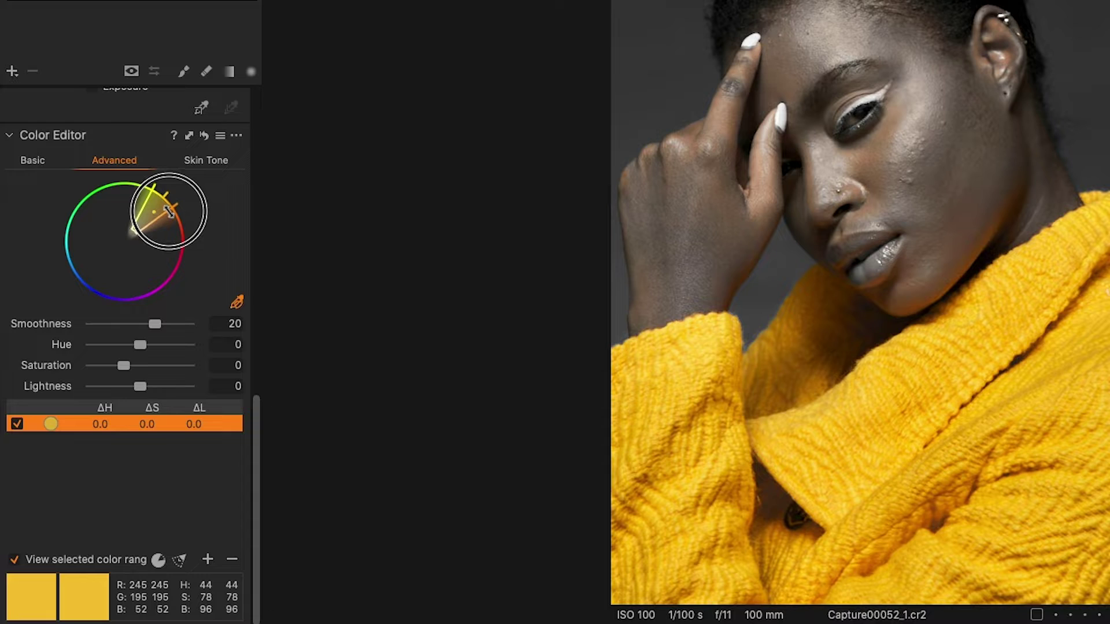
pyautogui.moveTo(167, 207); pyautogui.dragTo(165, 194)
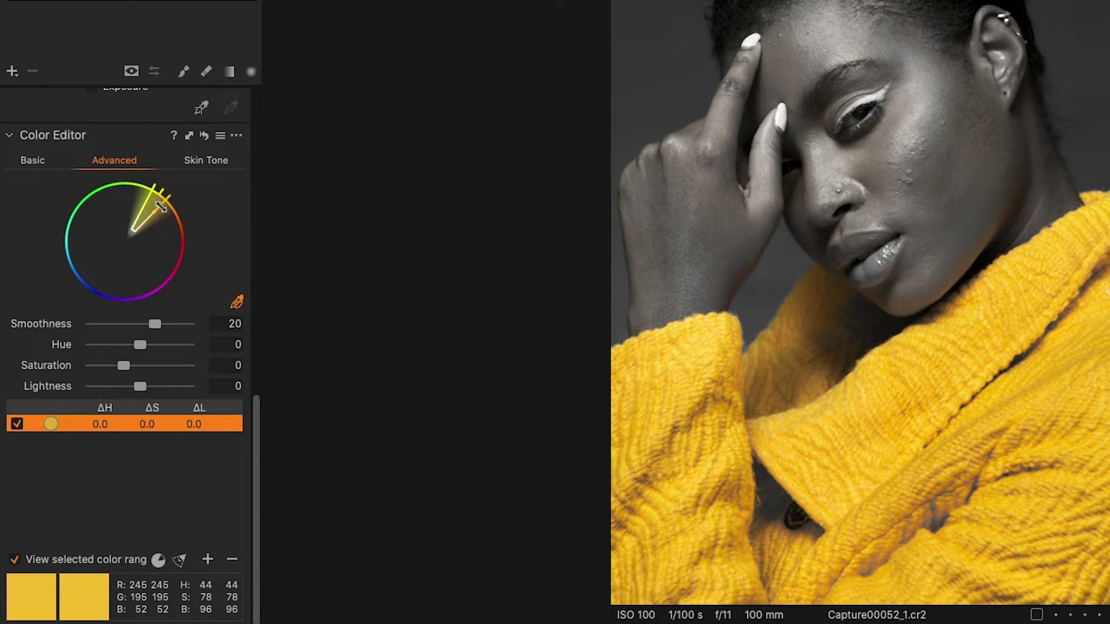
pyautogui.moveTo(166, 205); pyautogui.dragTo(164, 213)
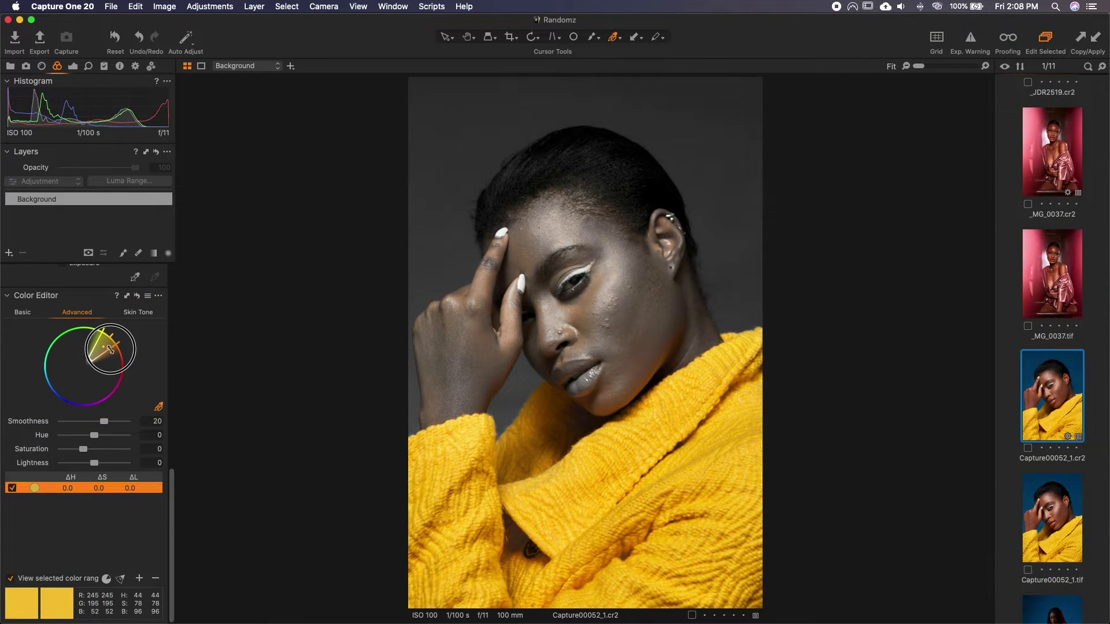
pyautogui.moveTo(110, 349); pyautogui.dragTo(112, 353)
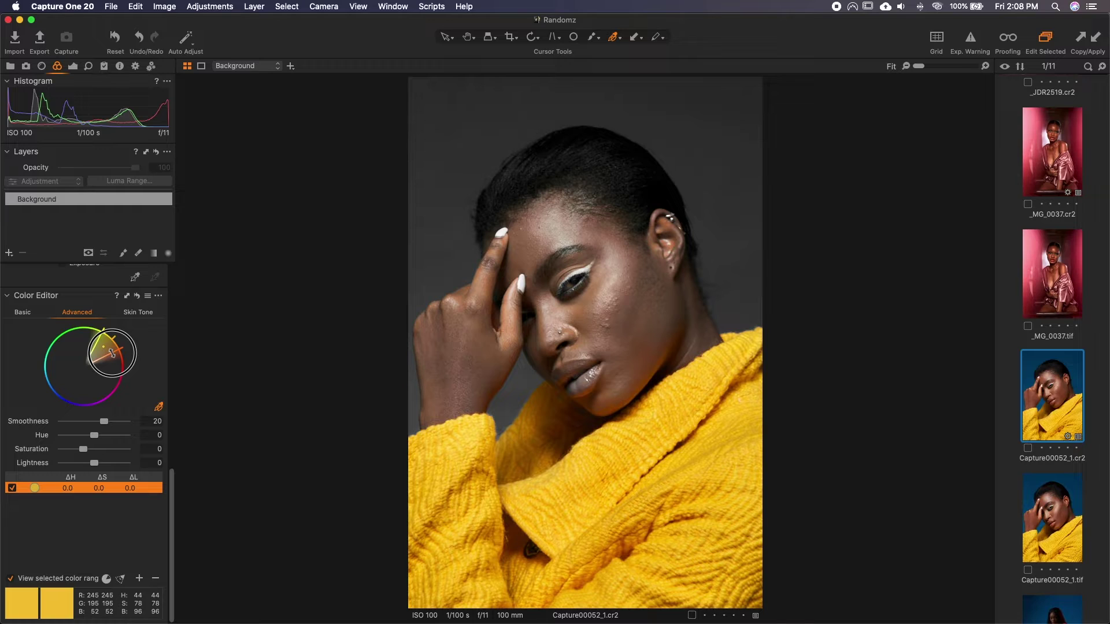
pyautogui.moveTo(112, 354); pyautogui.dragTo(112, 354)
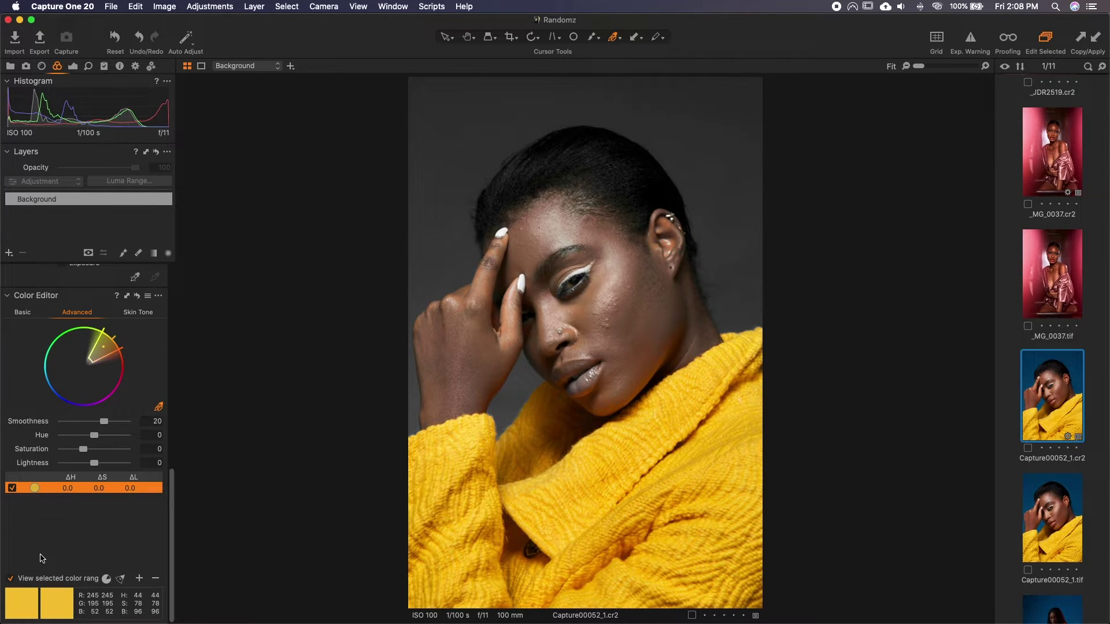
# Turn off the range preview, try the coat range's hue at 30 and delete the range.
pyautogui.click(12, 579)
pyautogui.moveTo(95, 437); pyautogui.dragTo(140, 438)
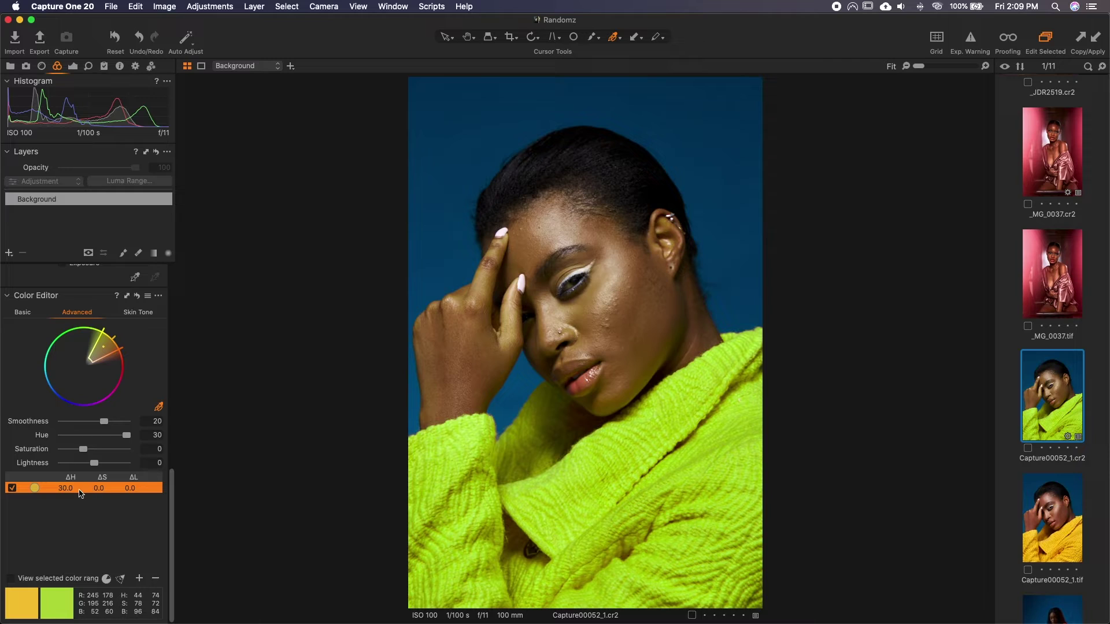
pyautogui.press('BackSpace')
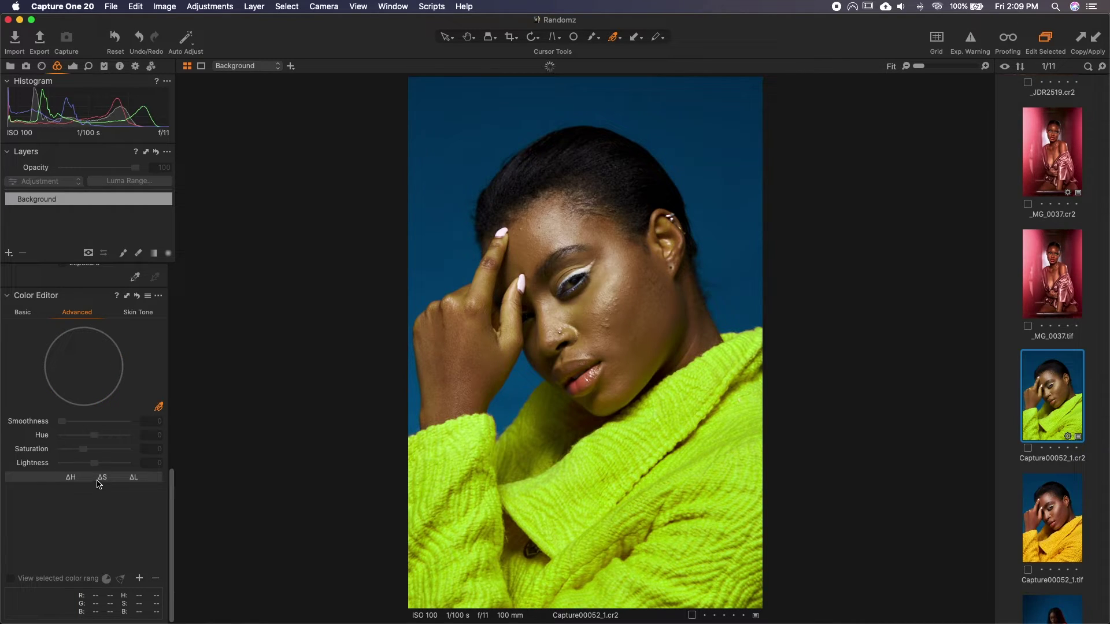
# Brush a mask over the entire yellow coat on a new adjustment layer, enlarging the brush for the remaining areas.
pyautogui.press('b')
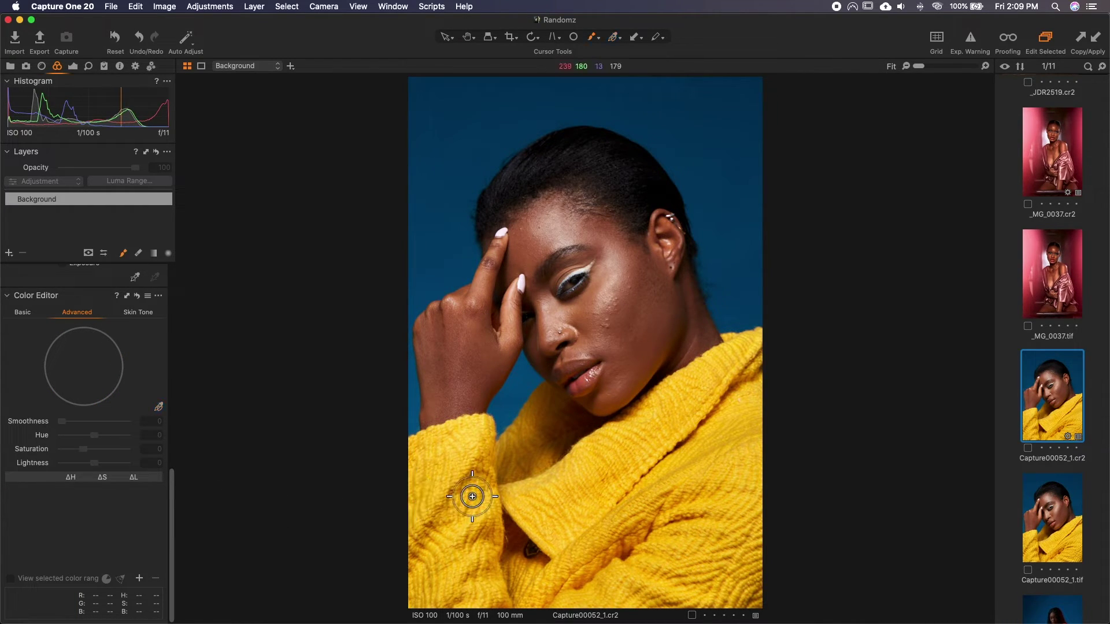
pyautogui.moveTo(462, 478)
pyautogui.mouseDown()
pyautogui.moveTo(445, 444)
pyautogui.moveTo(432, 475)
pyautogui.moveTo(422, 463)
pyautogui.moveTo(413, 476)
pyautogui.moveTo(472, 470)
pyautogui.moveTo(469, 529)
pyautogui.moveTo(436, 549)
pyautogui.moveTo(412, 502)
pyautogui.moveTo(401, 563)
pyautogui.moveTo(411, 603)
pyautogui.moveTo(431, 605)
pyautogui.moveTo(416, 577)
pyautogui.moveTo(437, 560)
pyautogui.moveTo(496, 559)
pyautogui.moveTo(514, 495)
pyautogui.moveTo(487, 475)
pyautogui.moveTo(542, 399)
pyautogui.moveTo(598, 436)
pyautogui.moveTo(511, 480)
pyautogui.moveTo(499, 565)
pyautogui.moveTo(427, 595)
pyautogui.moveTo(565, 456)
pyautogui.moveTo(567, 483)
pyautogui.moveTo(504, 599)
pyautogui.moveTo(471, 617)
pyautogui.moveTo(640, 618)
pyautogui.moveTo(750, 604)
pyautogui.moveTo(764, 347)
pyautogui.mouseUp()
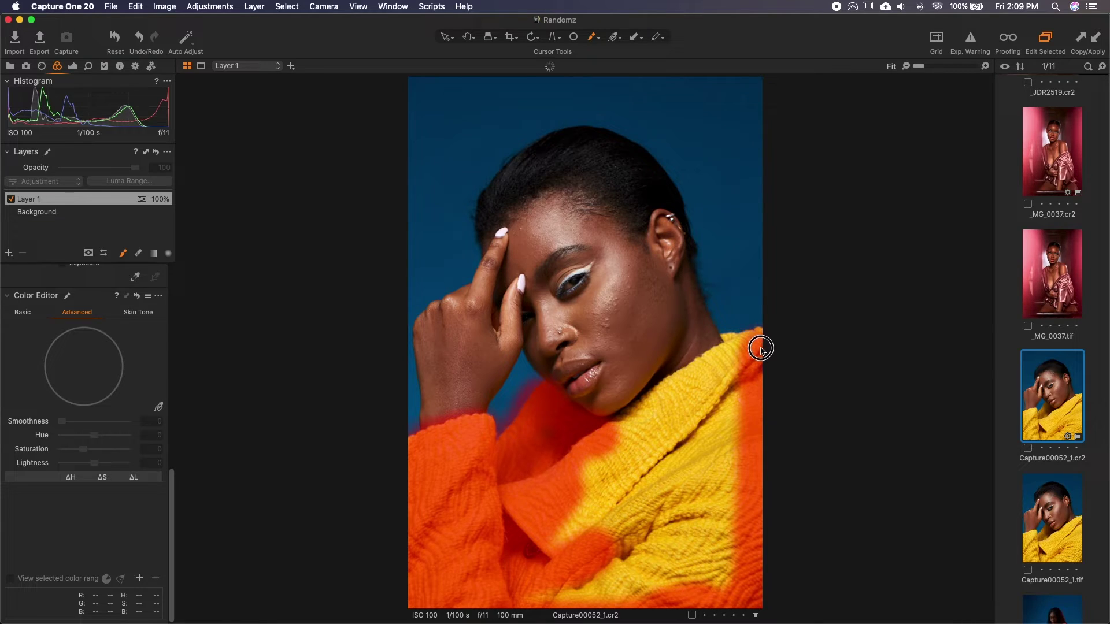
pyautogui.press(']')
pyautogui.press(']')
pyautogui.press(']')
pyautogui.press(']')
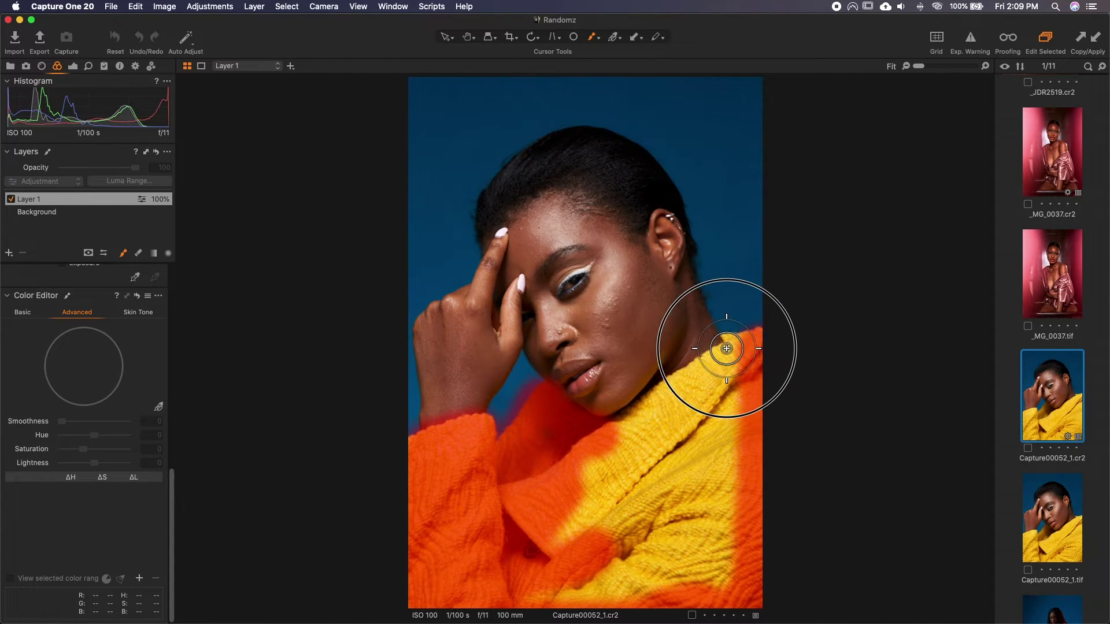
pyautogui.moveTo(726, 370)
pyautogui.mouseDown()
pyautogui.moveTo(738, 344)
pyautogui.moveTo(708, 384)
pyautogui.moveTo(717, 369)
pyautogui.moveTo(620, 440)
pyautogui.moveTo(572, 459)
pyautogui.moveTo(762, 403)
pyautogui.moveTo(566, 474)
pyautogui.moveTo(627, 485)
pyautogui.moveTo(713, 456)
pyautogui.moveTo(694, 558)
pyautogui.moveTo(758, 461)
pyautogui.moveTo(720, 500)
pyautogui.moveTo(729, 435)
pyautogui.moveTo(705, 596)
pyautogui.moveTo(723, 586)
pyautogui.moveTo(595, 603)
pyautogui.moveTo(676, 547)
pyautogui.moveTo(673, 518)
pyautogui.moveTo(586, 511)
pyautogui.moveTo(552, 546)
pyautogui.moveTo(620, 477)
pyautogui.moveTo(544, 537)
pyautogui.moveTo(614, 557)
pyautogui.moveTo(580, 583)
pyautogui.moveTo(504, 586)
pyautogui.moveTo(539, 602)
pyautogui.moveTo(681, 539)
pyautogui.moveTo(564, 498)
pyautogui.moveTo(474, 527)
pyautogui.moveTo(484, 507)
pyautogui.moveTo(465, 470)
pyautogui.moveTo(412, 458)
pyautogui.moveTo(602, 497)
pyautogui.moveTo(504, 481)
pyautogui.moveTo(529, 459)
pyautogui.moveTo(579, 496)
pyautogui.moveTo(743, 466)
pyautogui.moveTo(569, 534)
pyautogui.mouseUp()
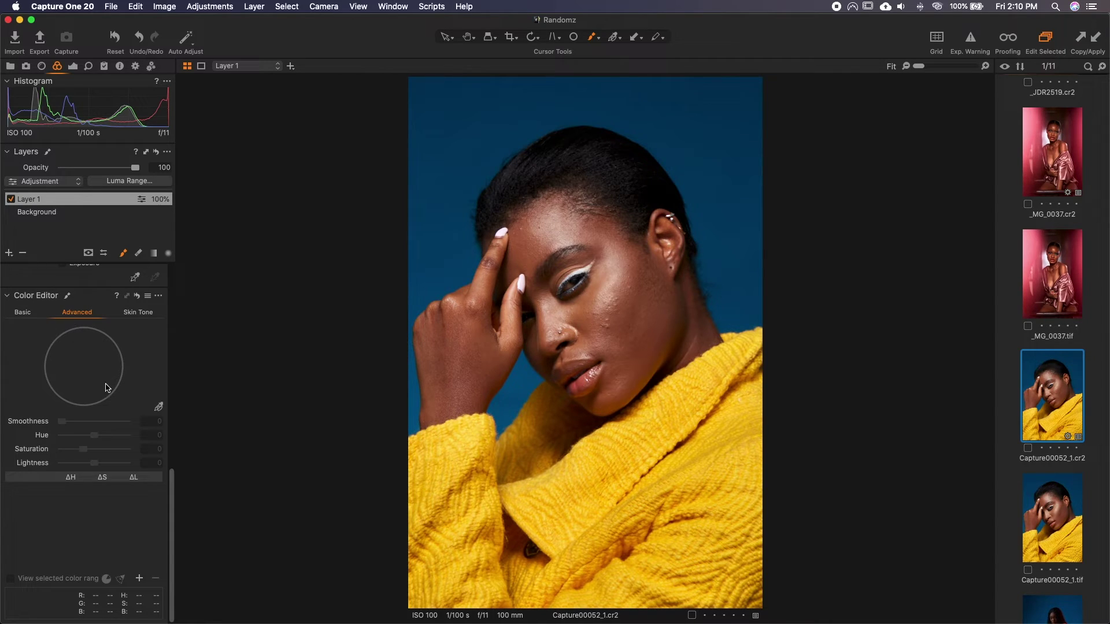
# Sample the masked coat as a color range with hue 30, and compare the result with Layer 1 off and on.
pyautogui.click(158, 408)
pyautogui.click(714, 489)
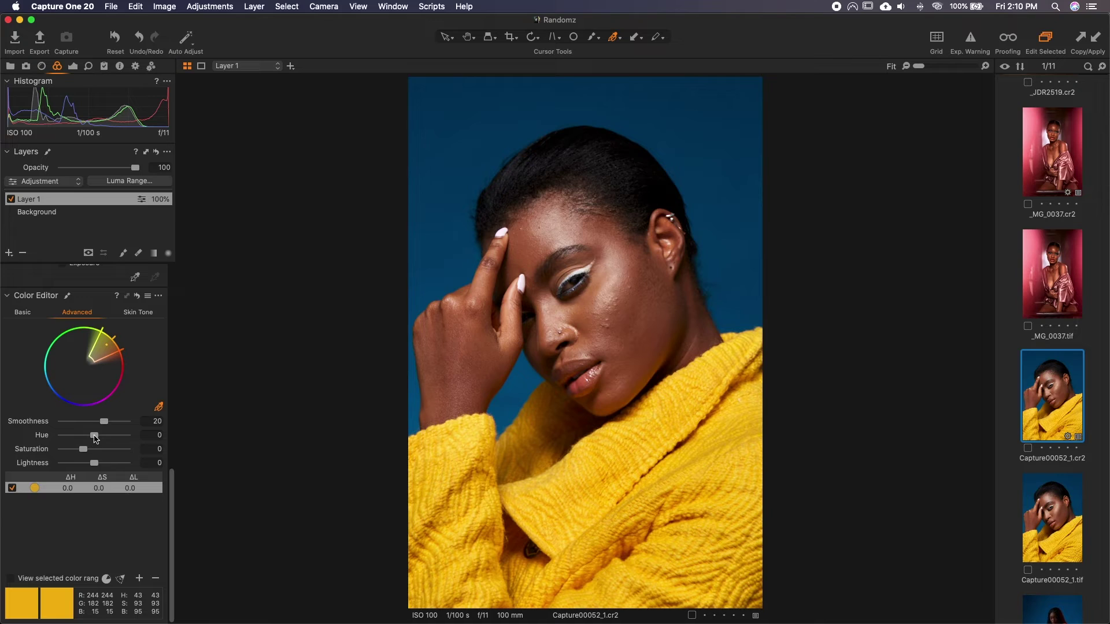
pyautogui.moveTo(94, 437); pyautogui.dragTo(168, 436)
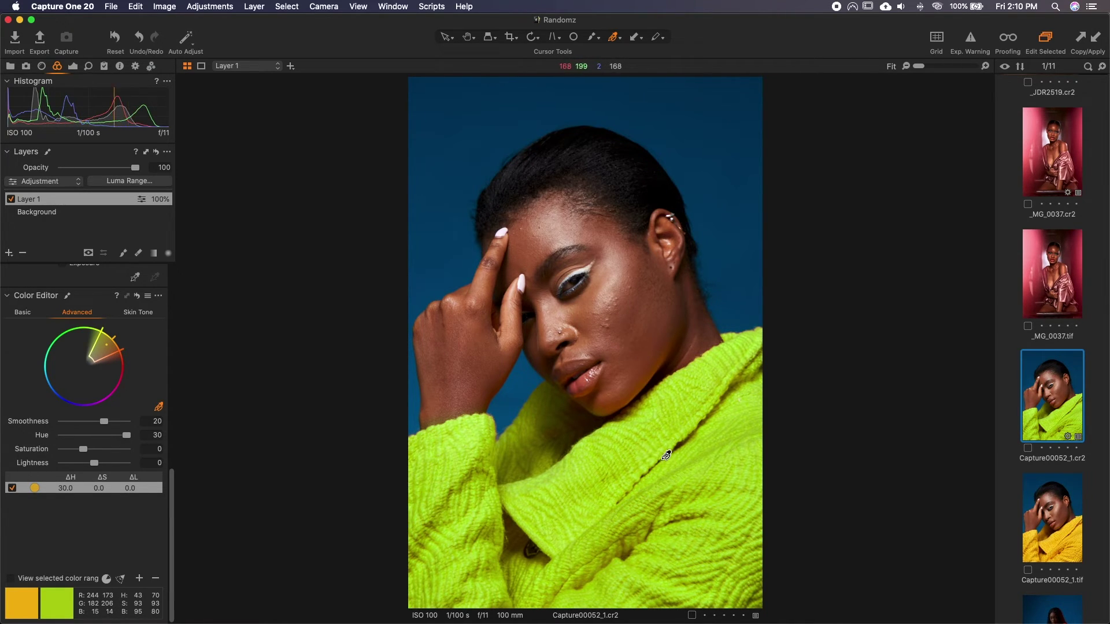
pyautogui.click(11, 199)
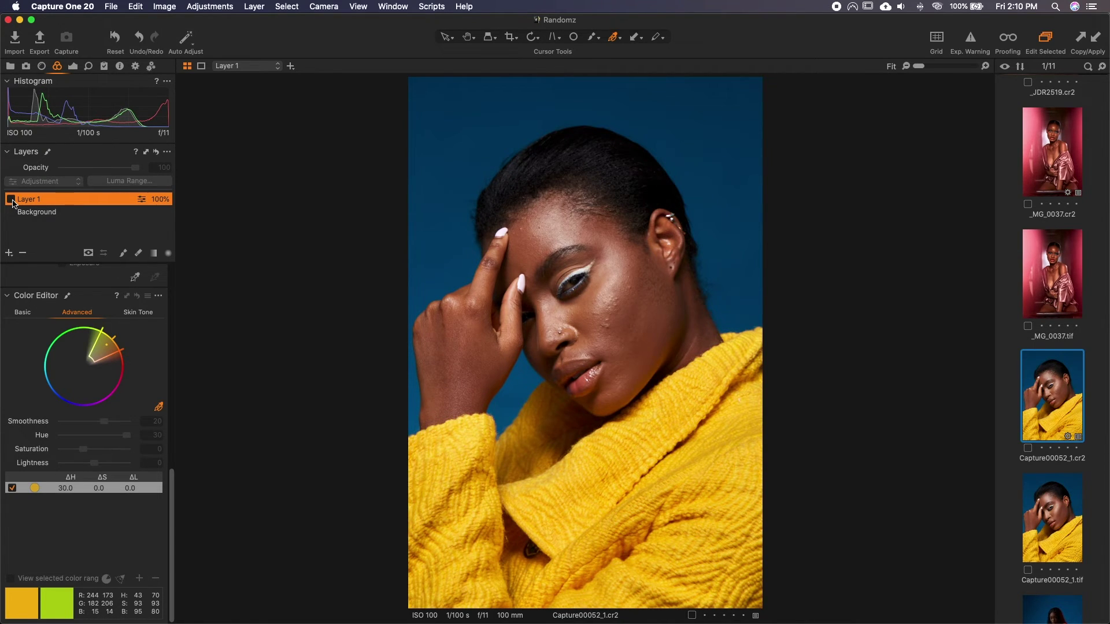
pyautogui.click(11, 199)
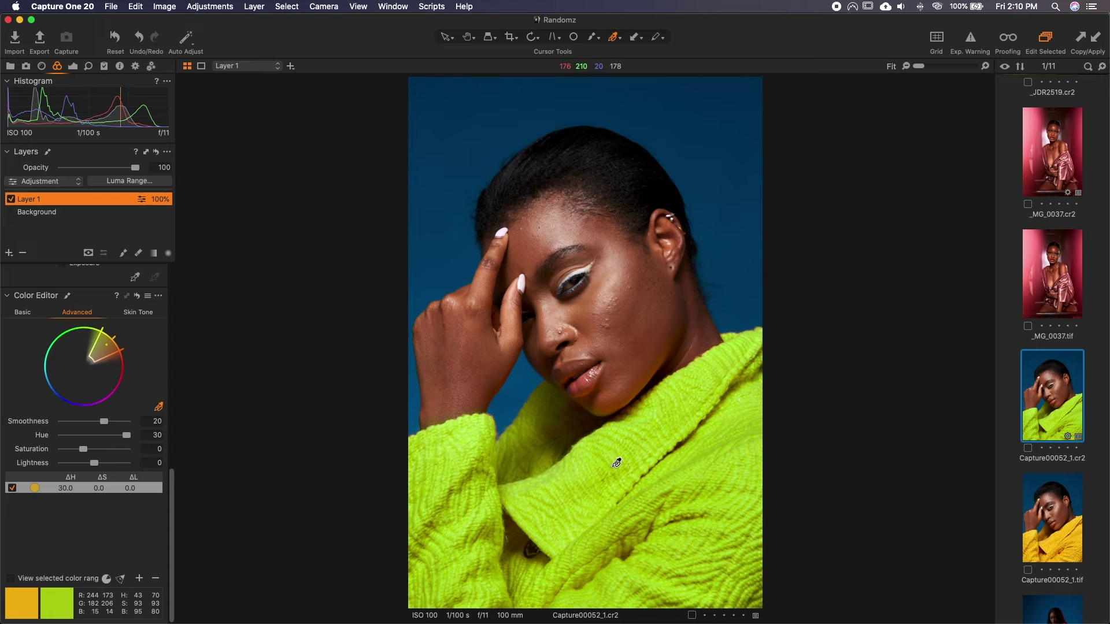
# Sample the coat again as a second color range on Layer 1 and set its hue to 30.
pyautogui.click(717, 444)
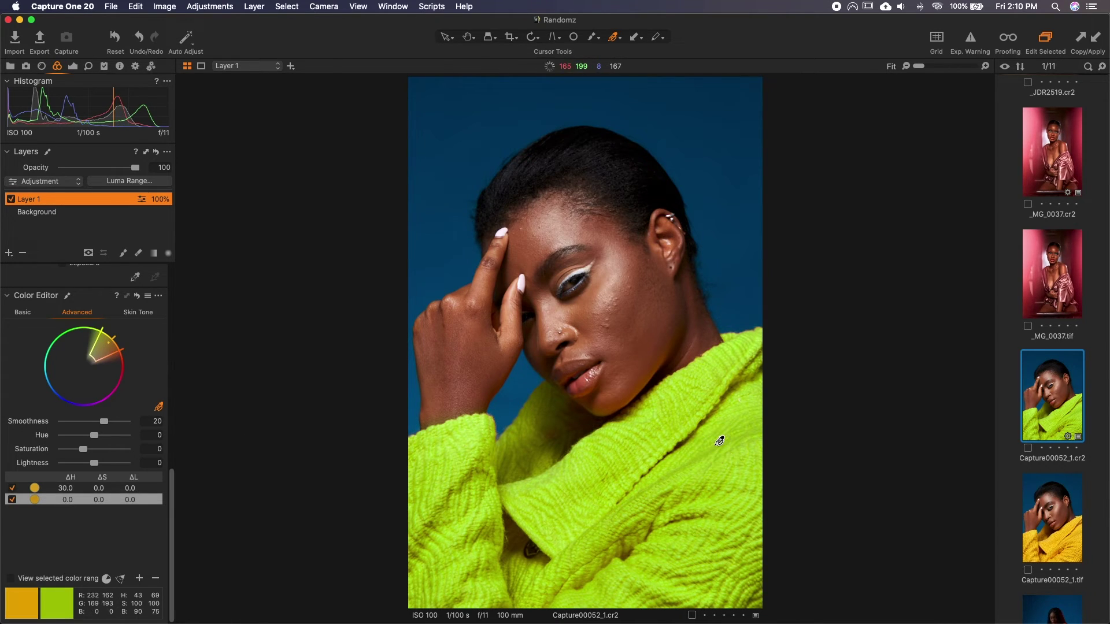
pyautogui.moveTo(94, 440); pyautogui.dragTo(205, 442)
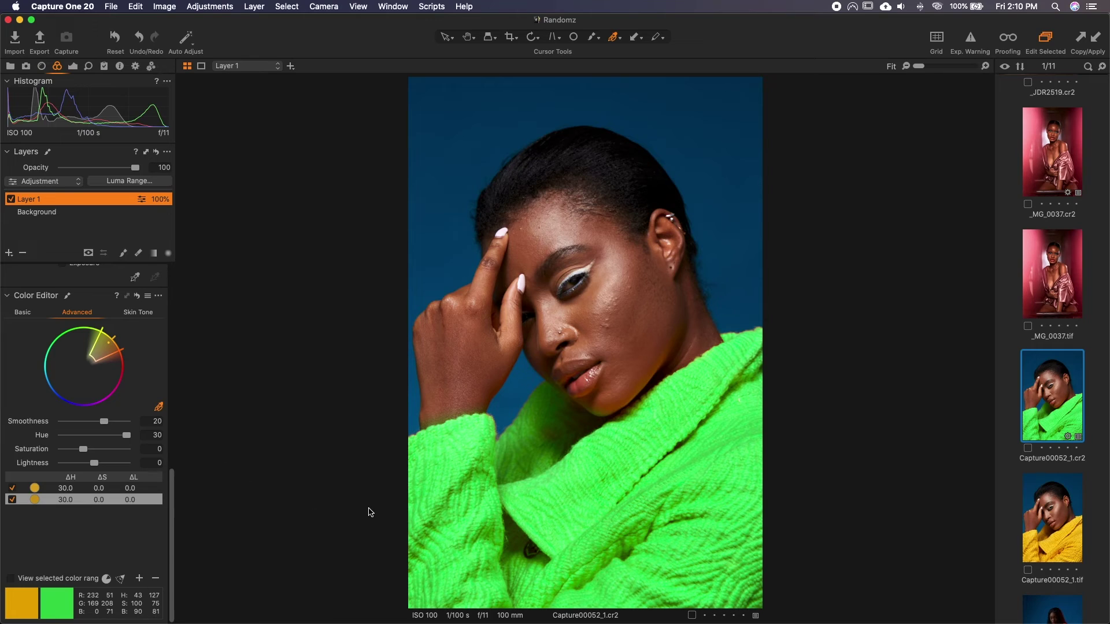